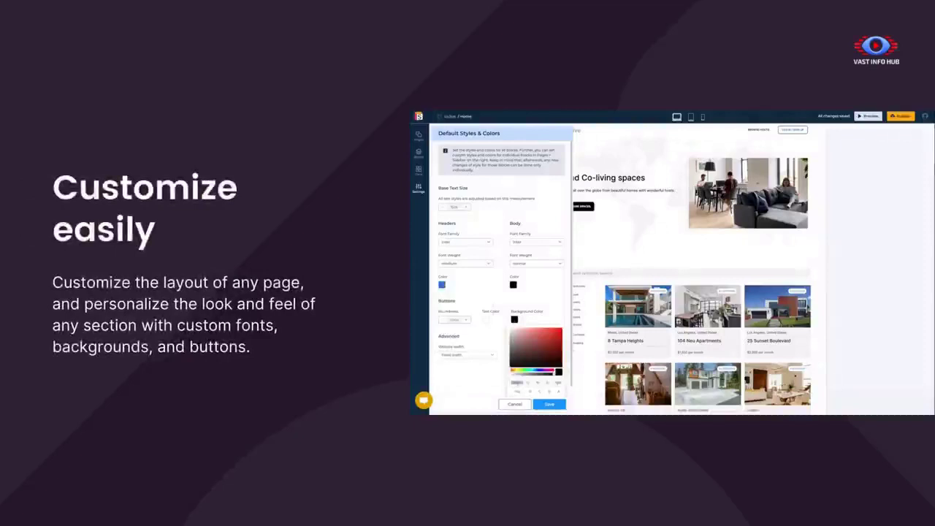
pyautogui.click(548, 404)
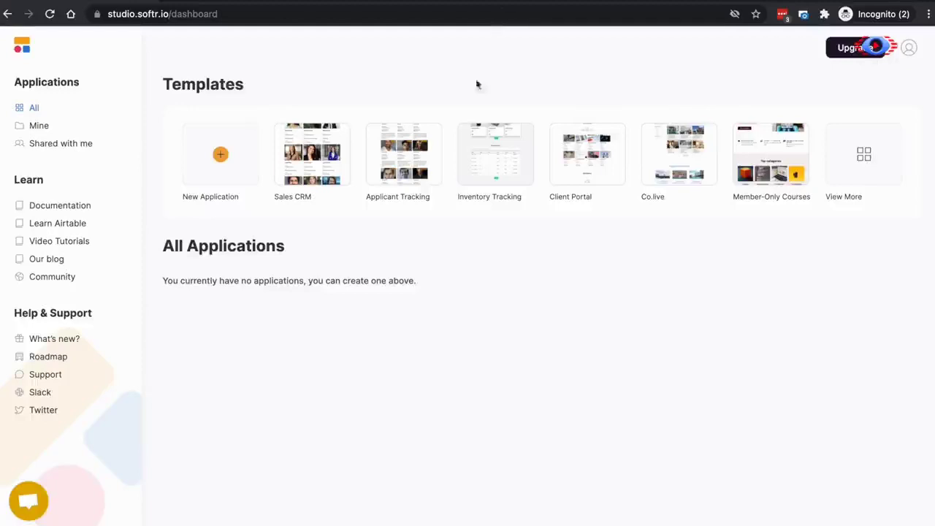
# Browse the template gallery for a new application and start the project from the Blank Template
pyautogui.press('super+shift+f')
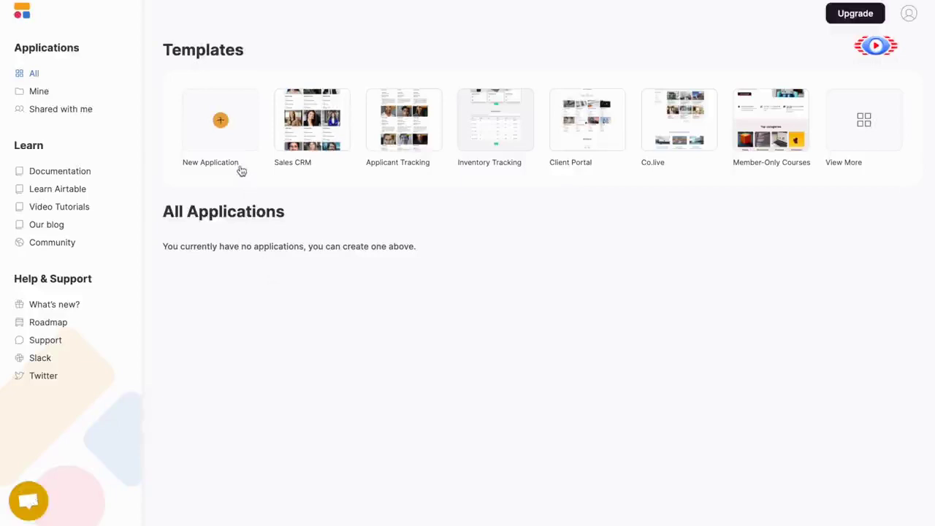
pyautogui.click(222, 122)
pyautogui.moveTo(524, 228)
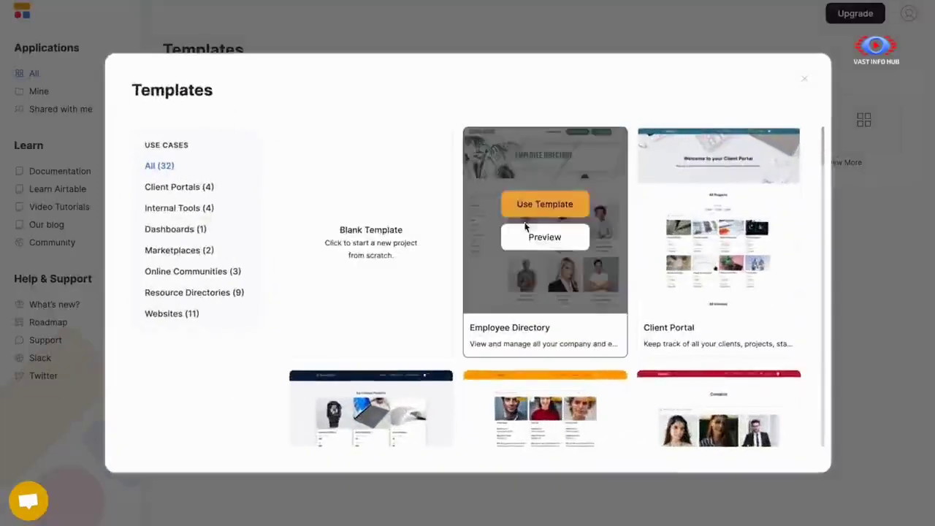
pyautogui.scroll(-10, 524, 228)
pyautogui.scroll(-5, 525, 228)
pyautogui.scroll(10, 525, 228)
pyautogui.scroll(2, 525, 229)
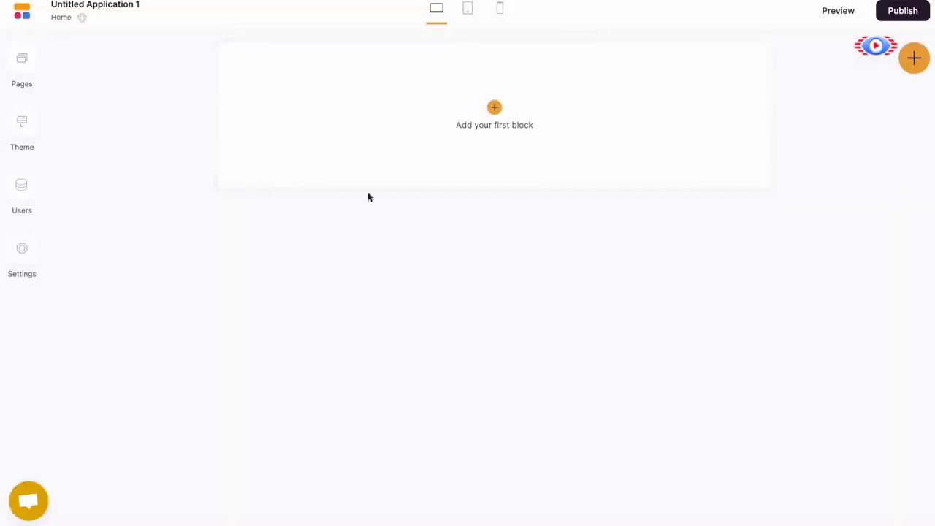
# Look through the static and dynamic block categories available for the empty Home page, and close the block browser
pyautogui.click(494, 107)
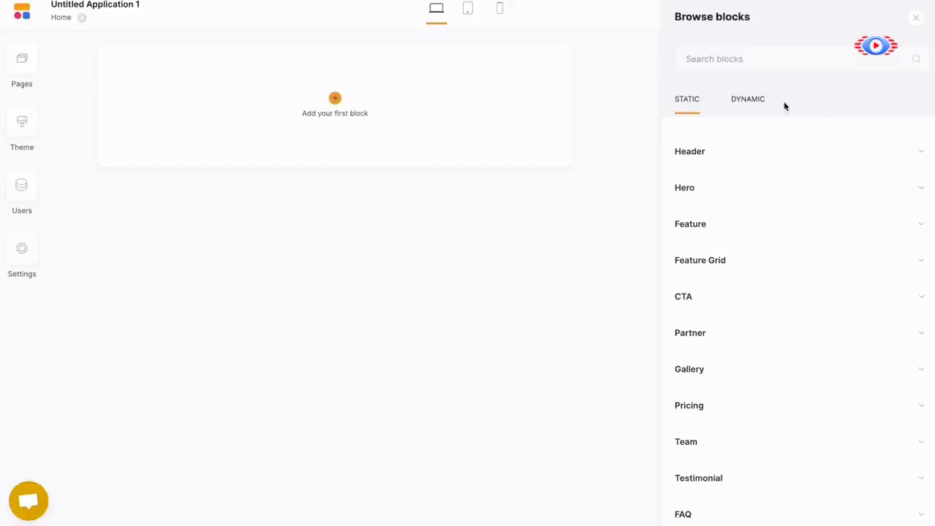
pyautogui.click(754, 104)
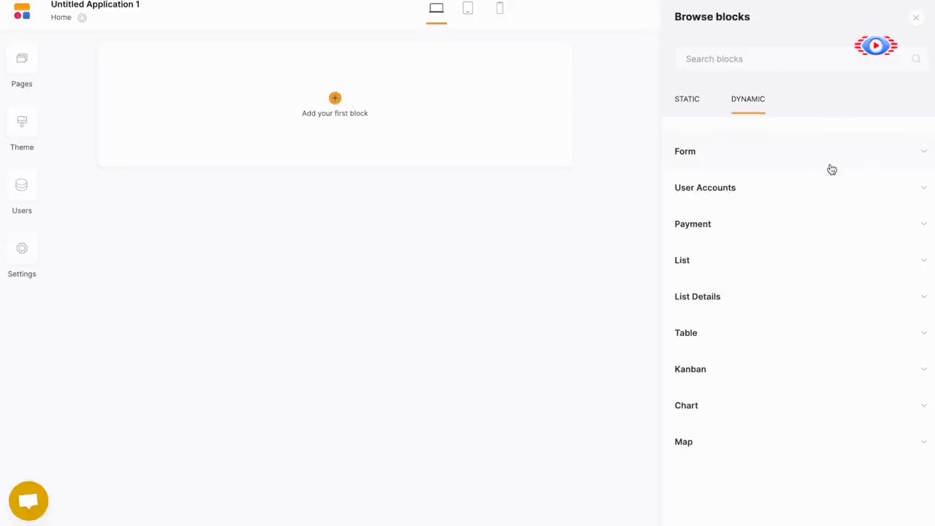
pyautogui.click(916, 19)
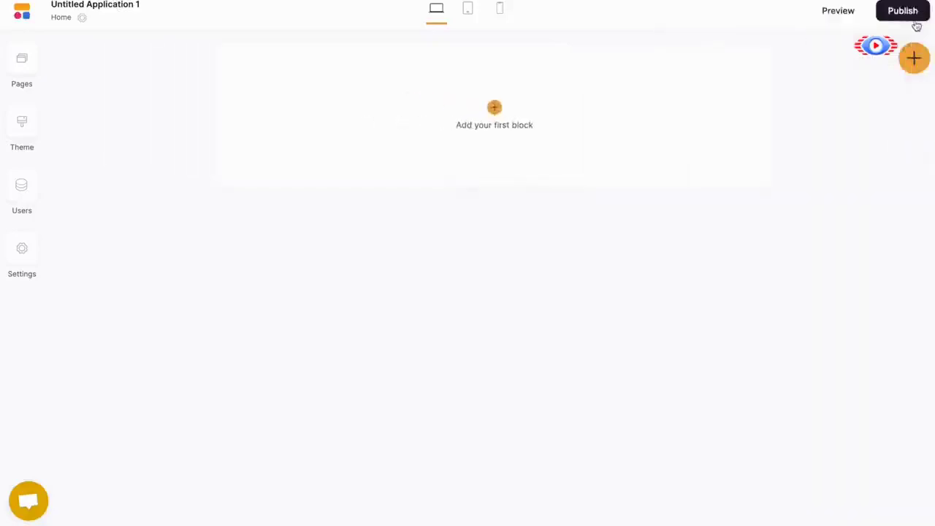
# View the fields for adding a new page to the application, and leave without creating one
pyautogui.click(34, 64)
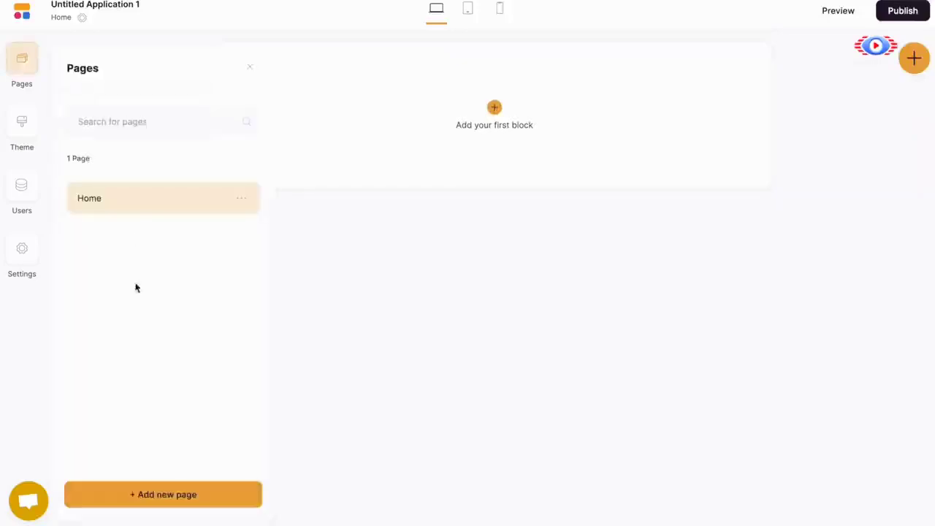
pyautogui.click(141, 507)
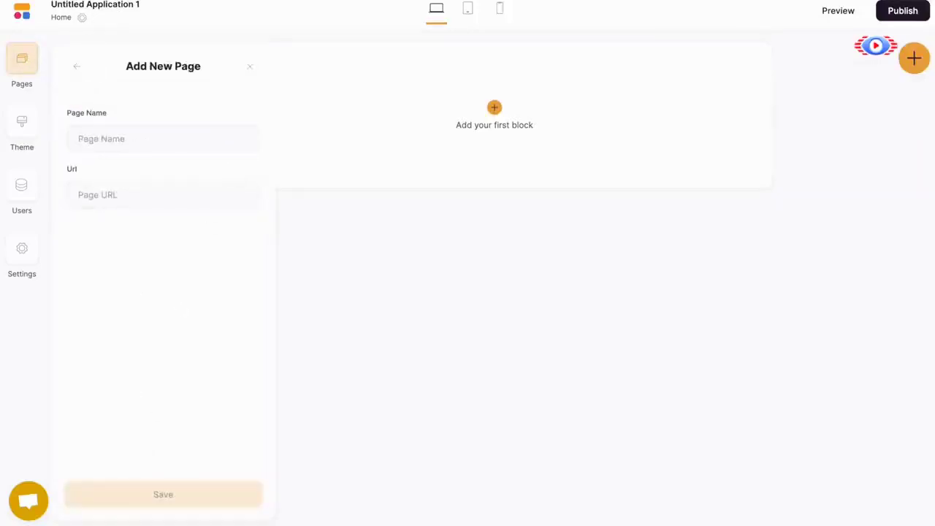
pyautogui.click(249, 67)
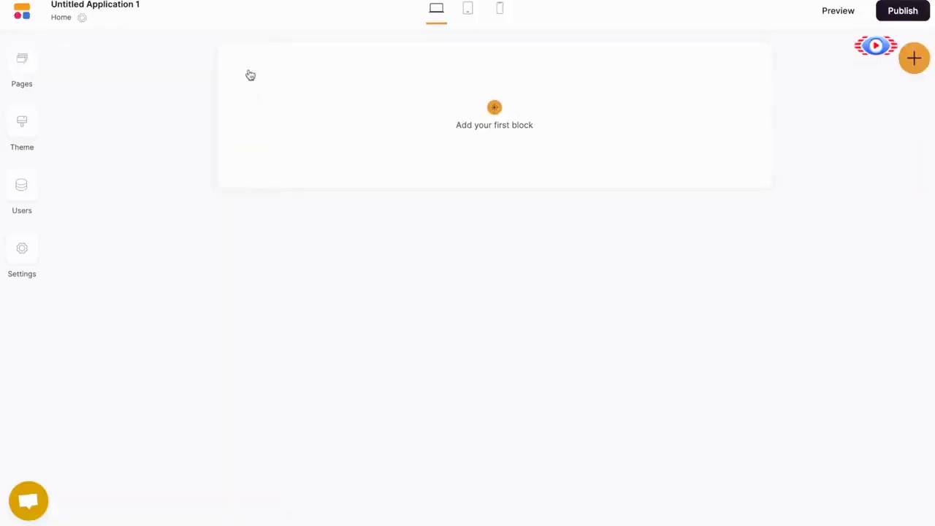
# Review the setting categories of the Home page and close them without making changes
pyautogui.click(22, 61)
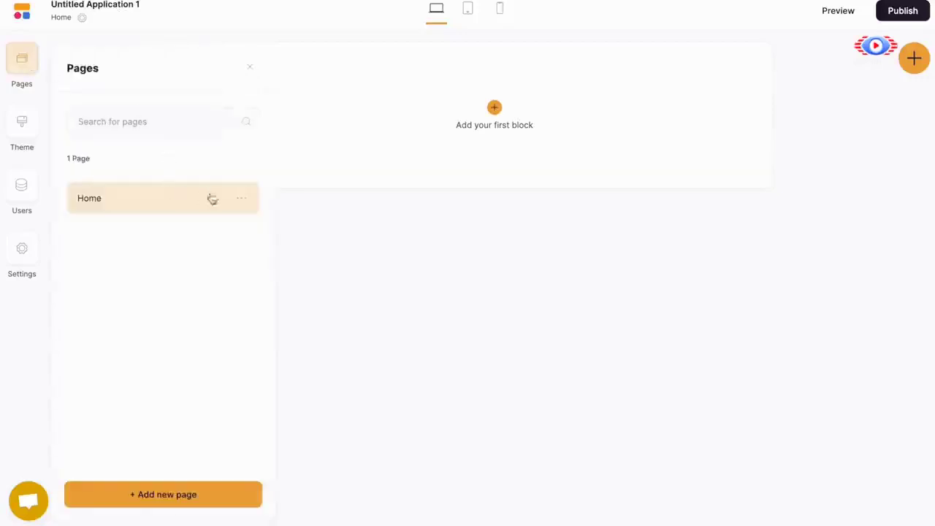
pyautogui.click(239, 201)
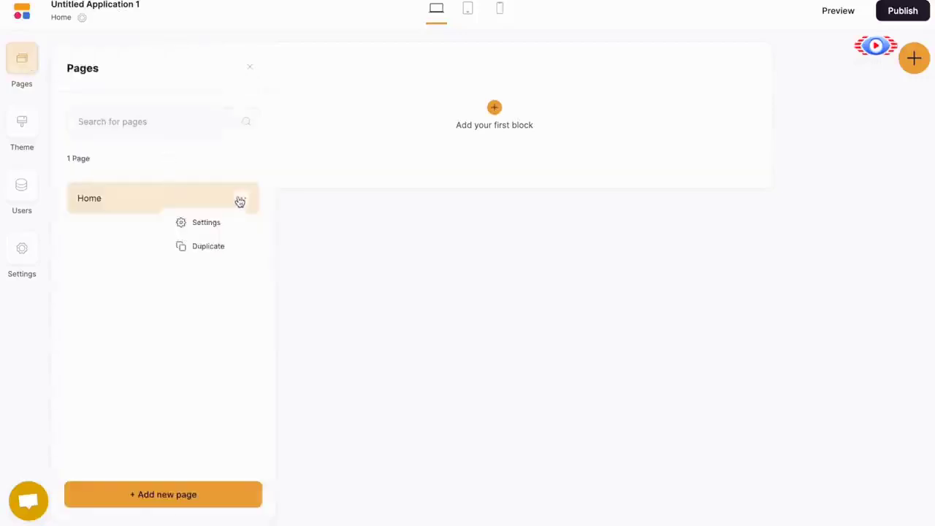
pyautogui.click(205, 223)
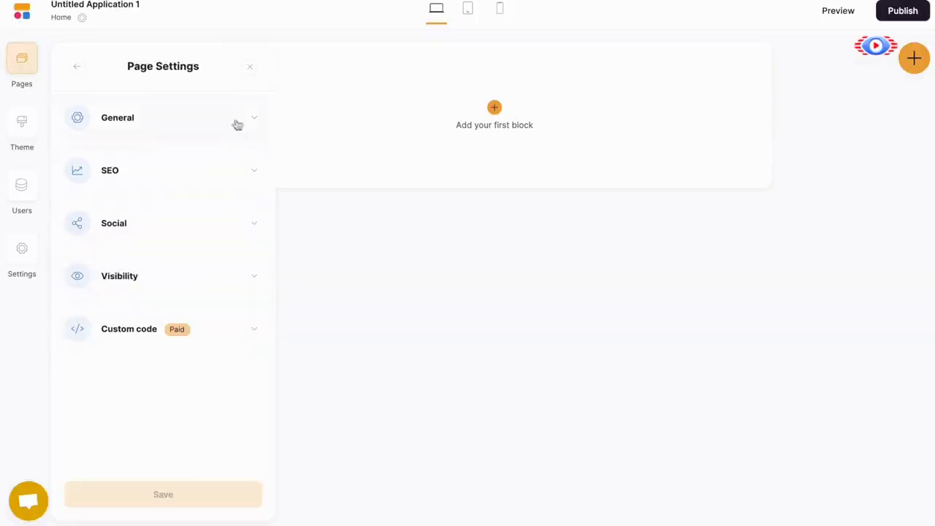
pyautogui.click(249, 68)
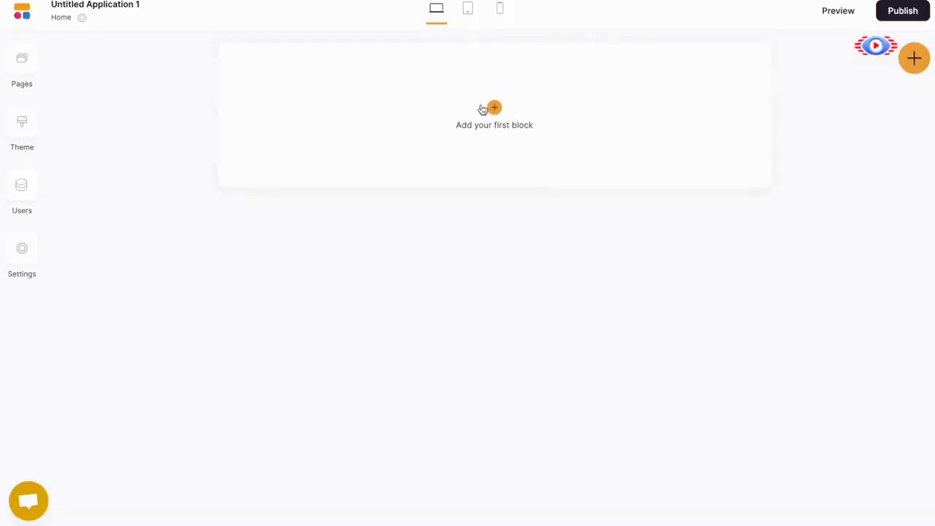
# Examine the theme's typography, button and website width options without changing them
pyautogui.click(21, 122)
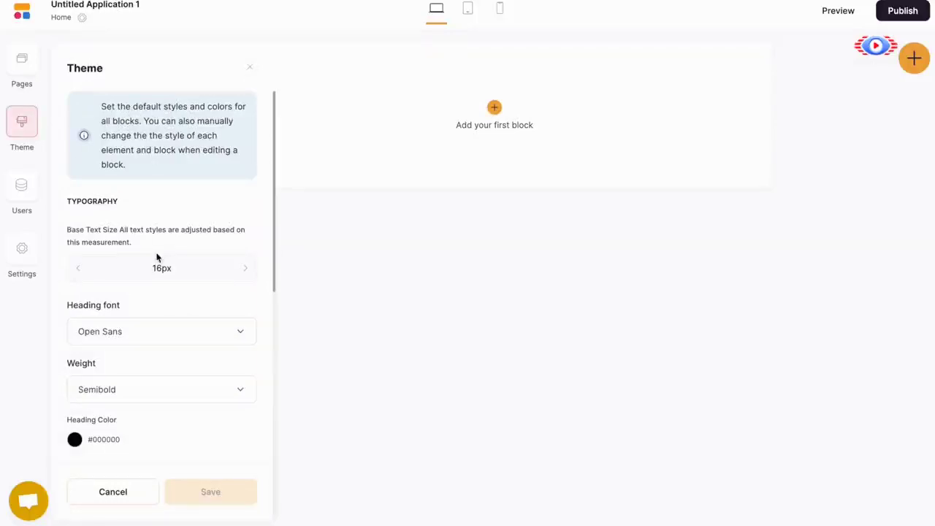
pyautogui.scroll(-3, 157, 257)
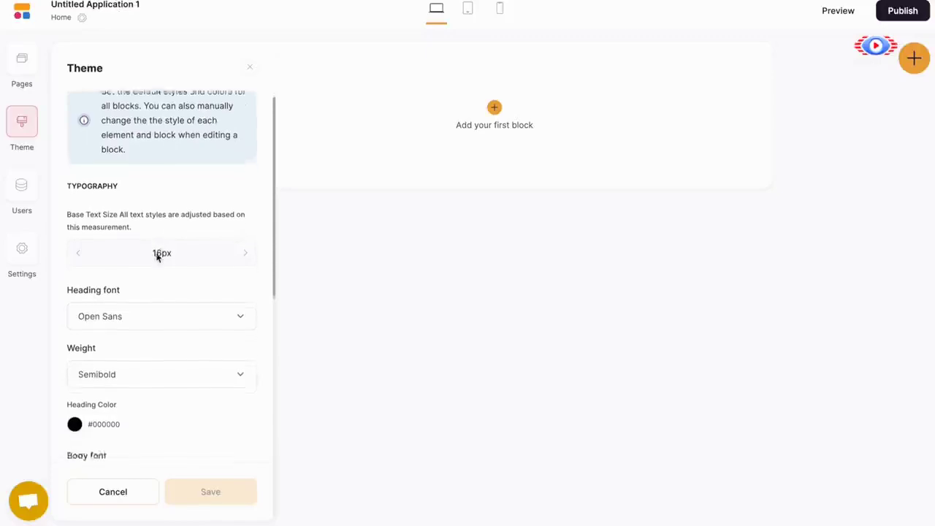
pyautogui.scroll(-6, 157, 257)
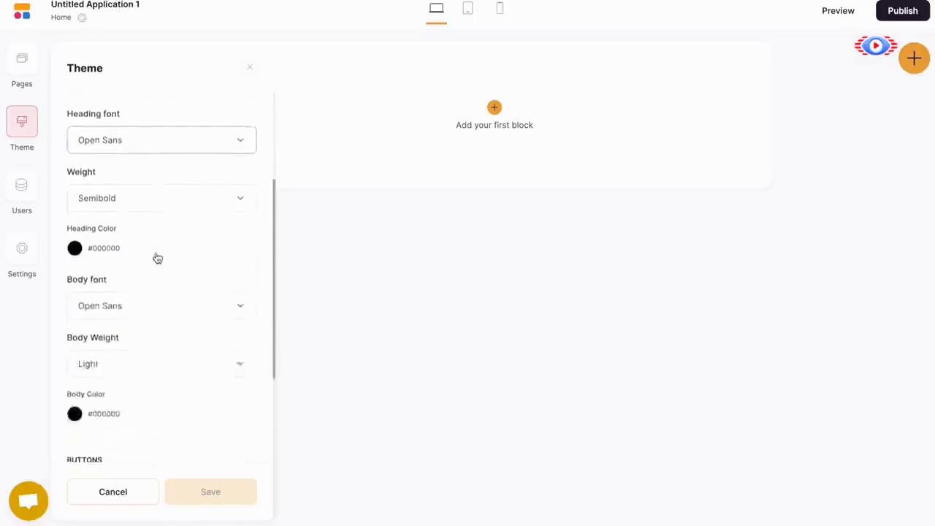
pyautogui.scroll(-5, 157, 257)
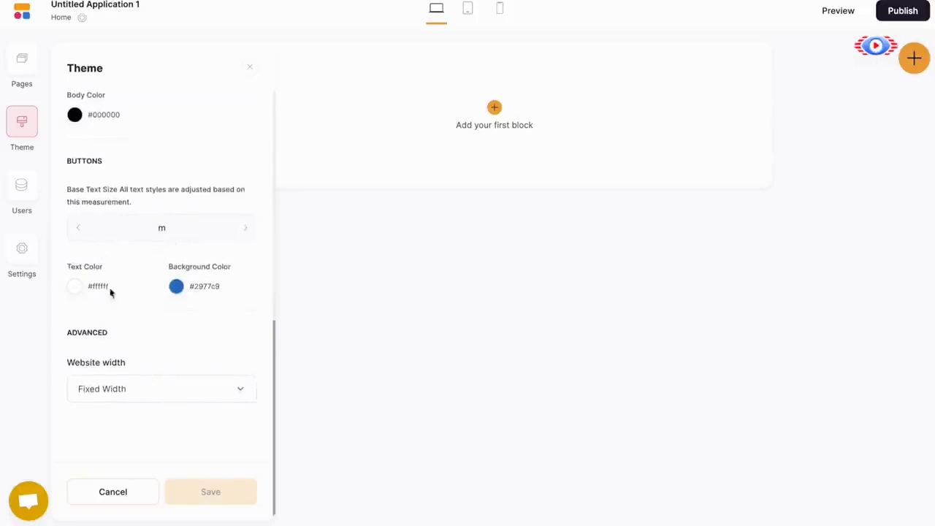
pyautogui.click(126, 391)
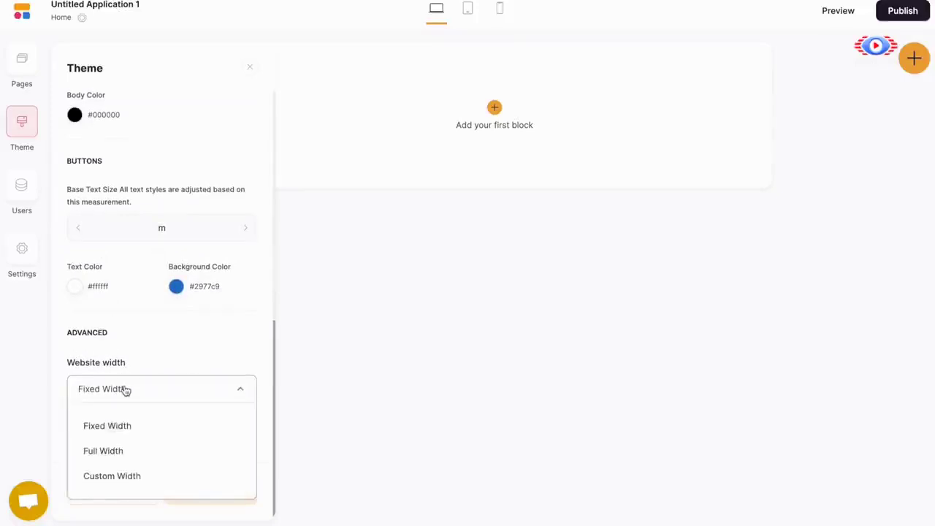
pyautogui.click(126, 391)
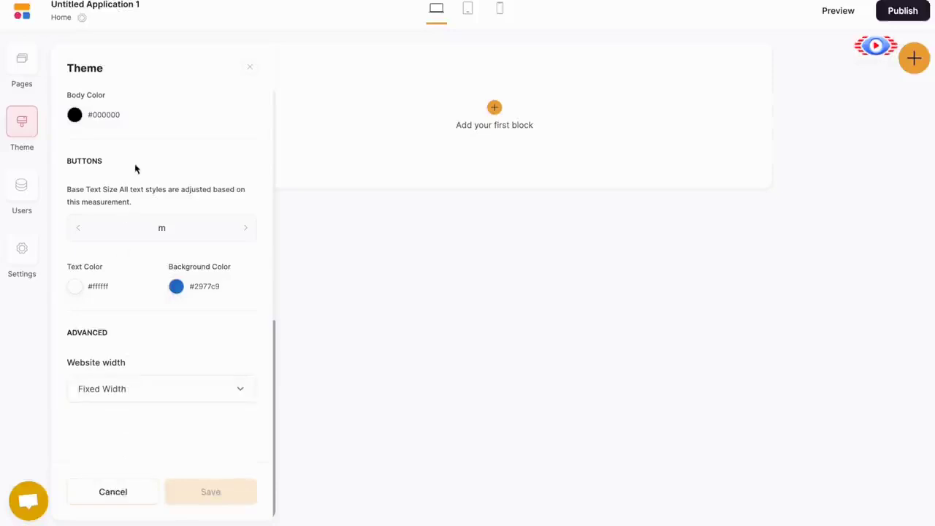
# Review the application's user list and its general settings categories
pyautogui.click(20, 188)
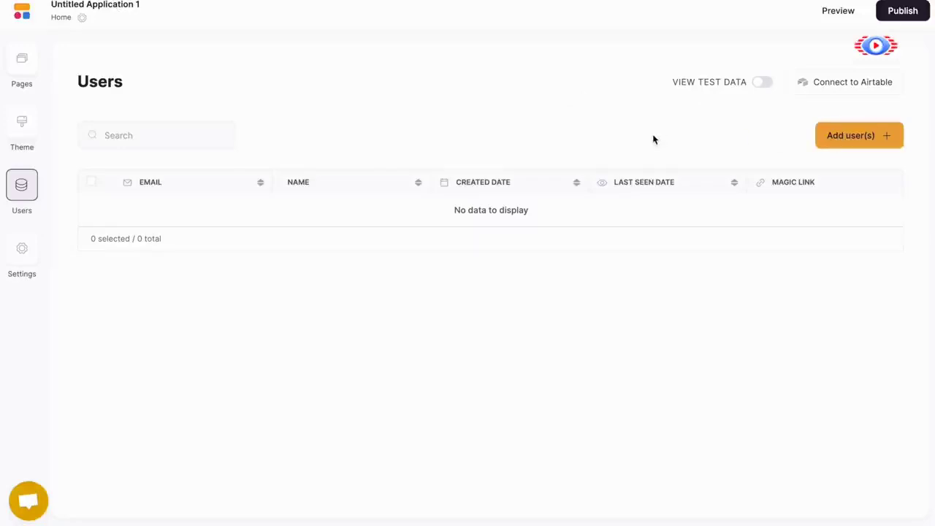
pyautogui.click(22, 250)
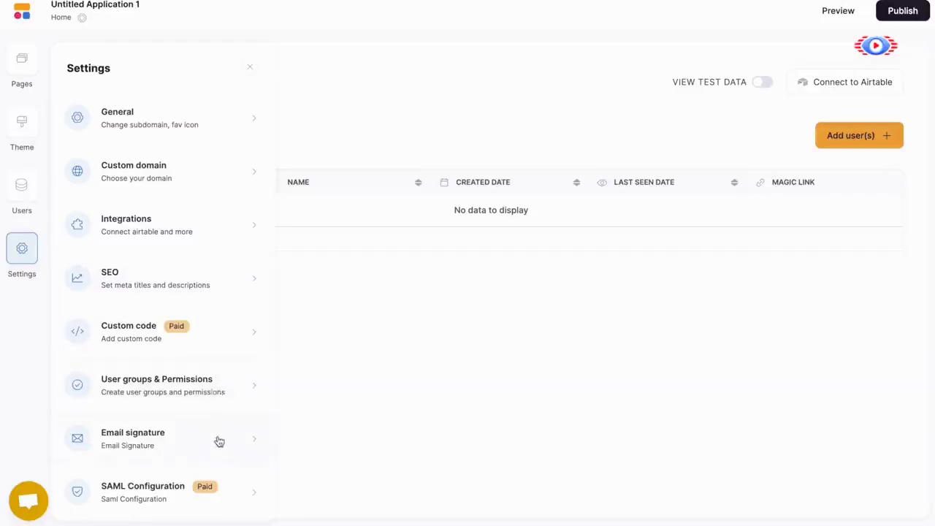
pyautogui.click(249, 69)
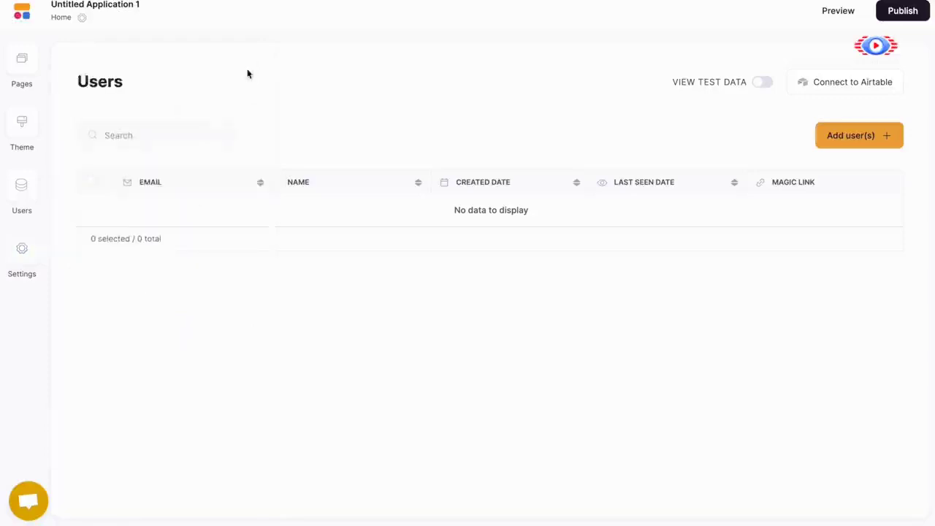
# Return to the Home page and add the "Hero with email capture" block as its first block
pyautogui.click(22, 73)
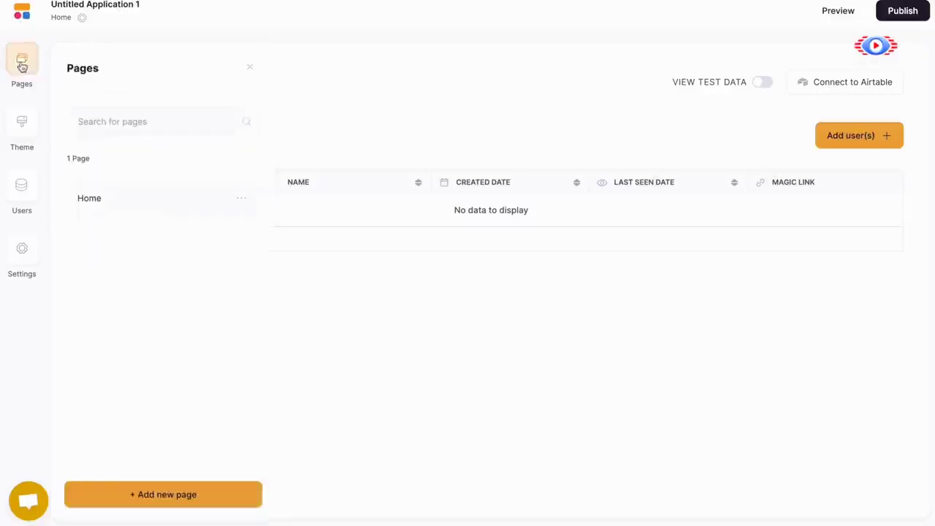
pyautogui.click(117, 198)
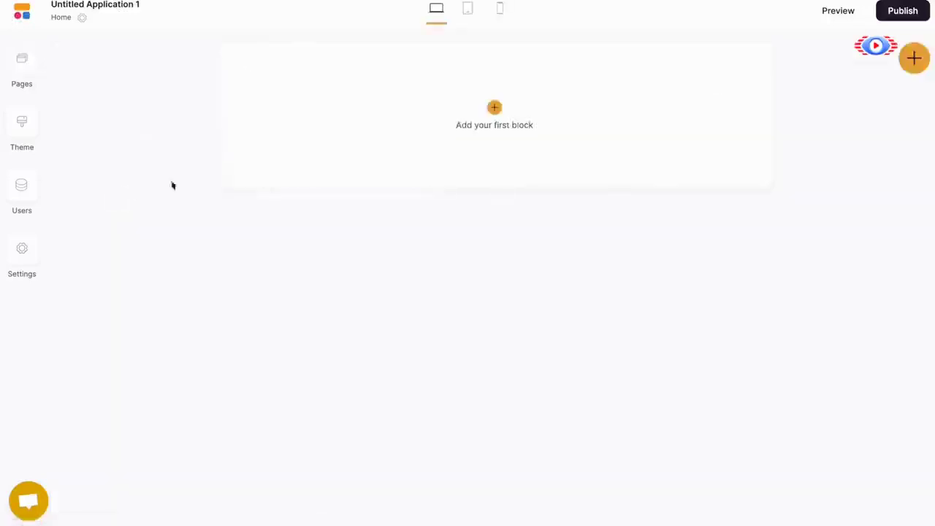
pyautogui.click(492, 107)
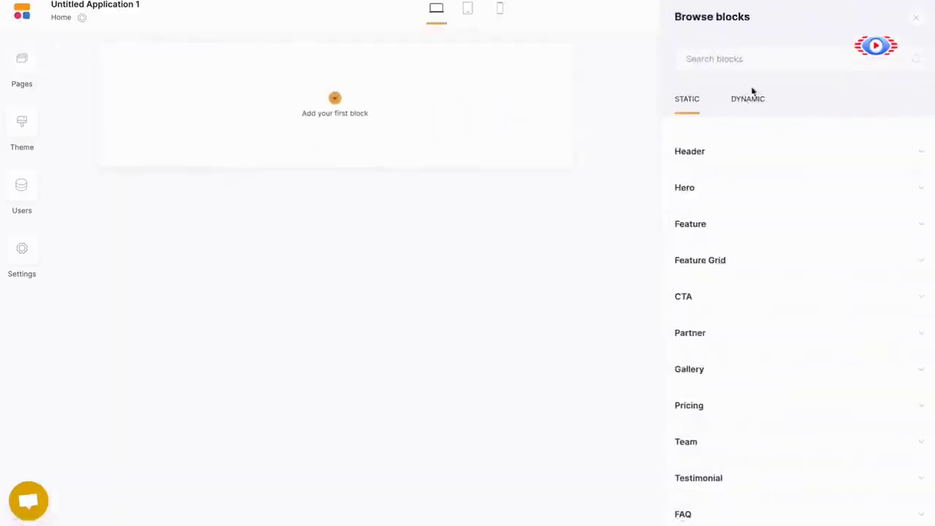
pyautogui.click(747, 183)
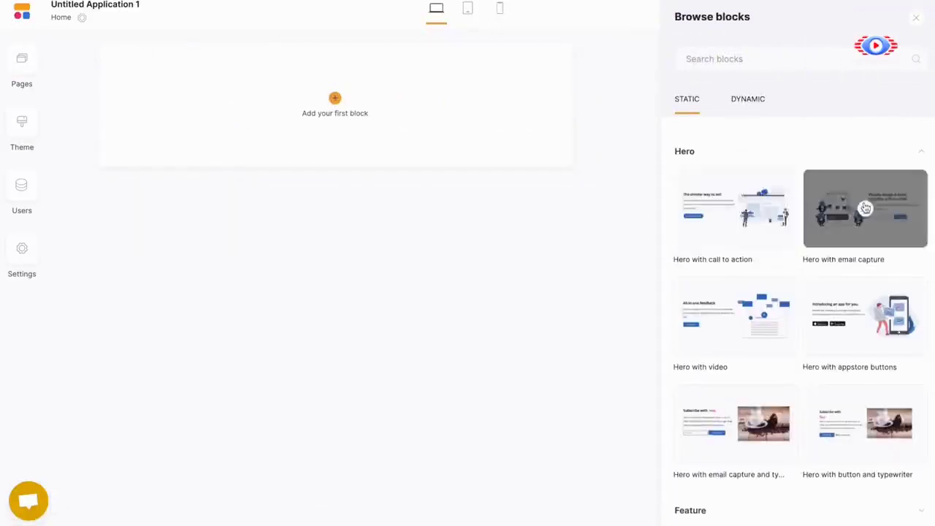
pyautogui.click(865, 209)
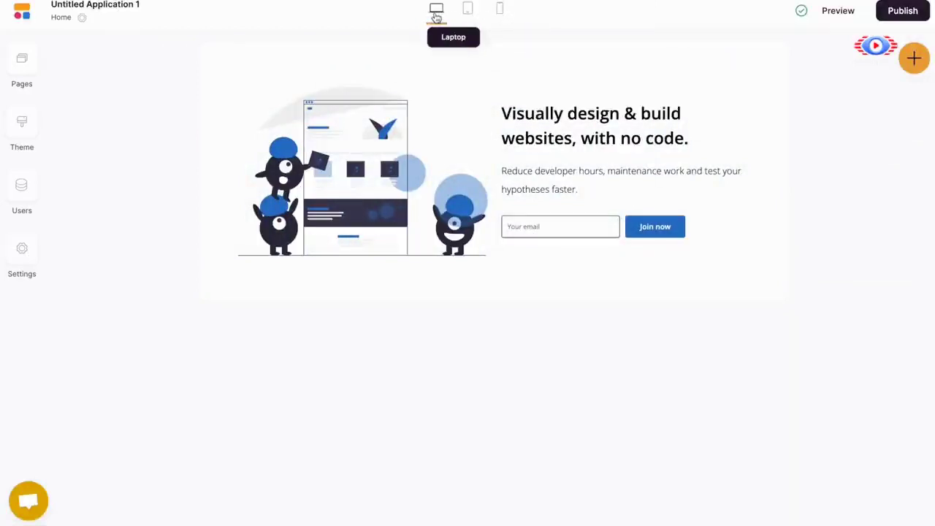
# Check the hero block's layout at tablet and mobile sizes in the editor, and return to the laptop view
pyautogui.click(472, 15)
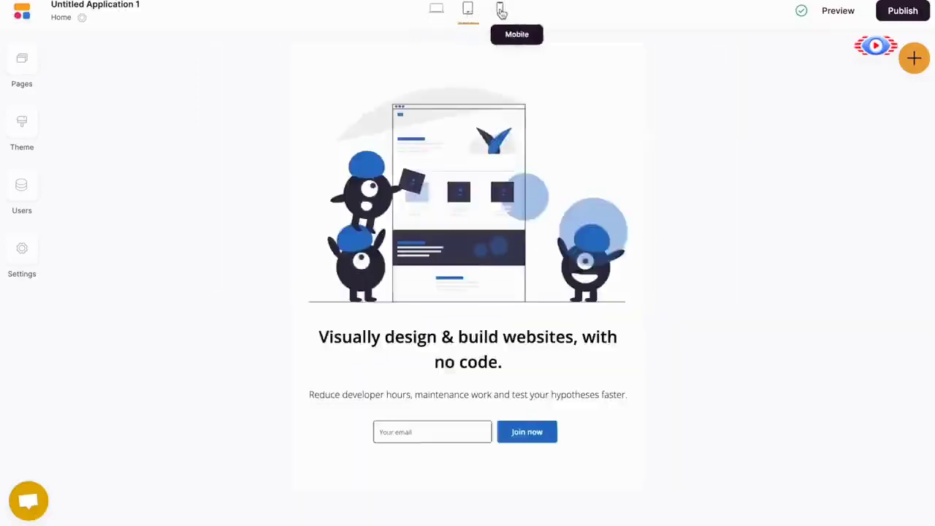
pyautogui.click(500, 12)
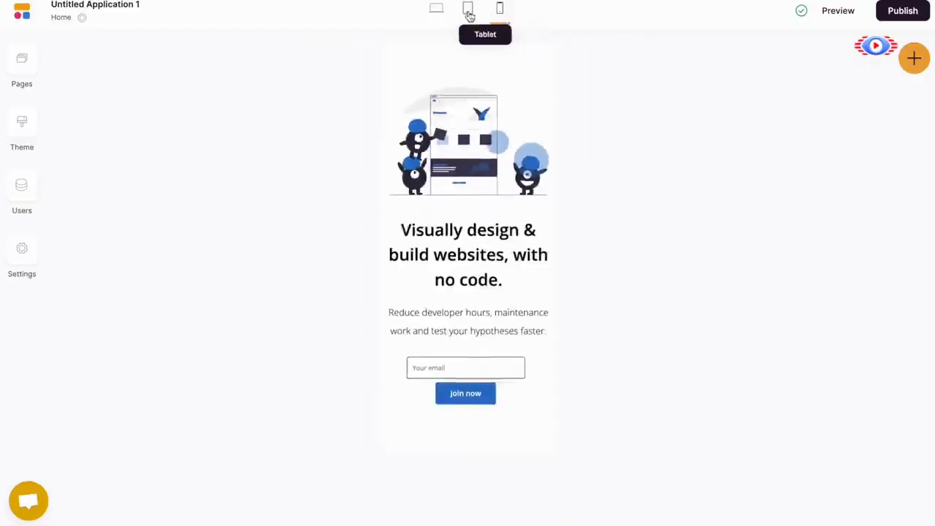
pyautogui.click(469, 12)
pyautogui.click(436, 16)
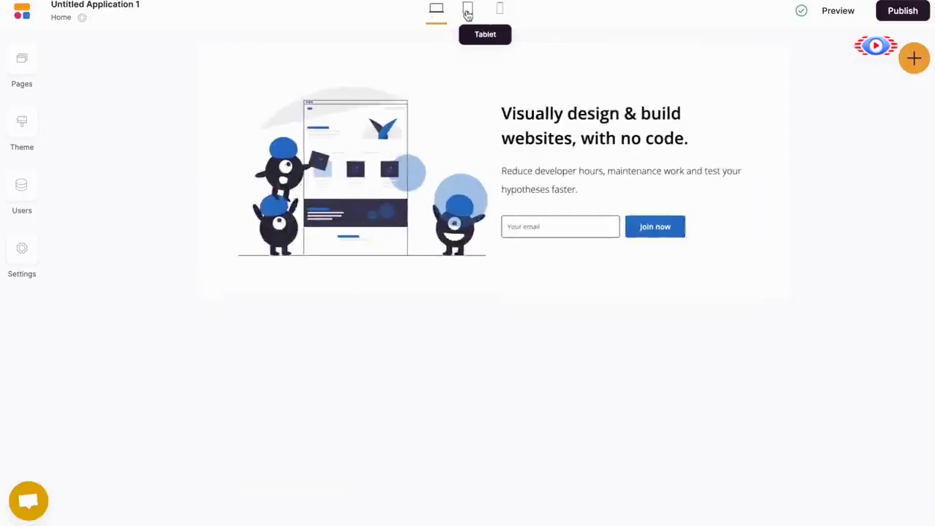
# Preview the application in tablet, mobile and laptop sizes, and close the preview
pyautogui.click(838, 11)
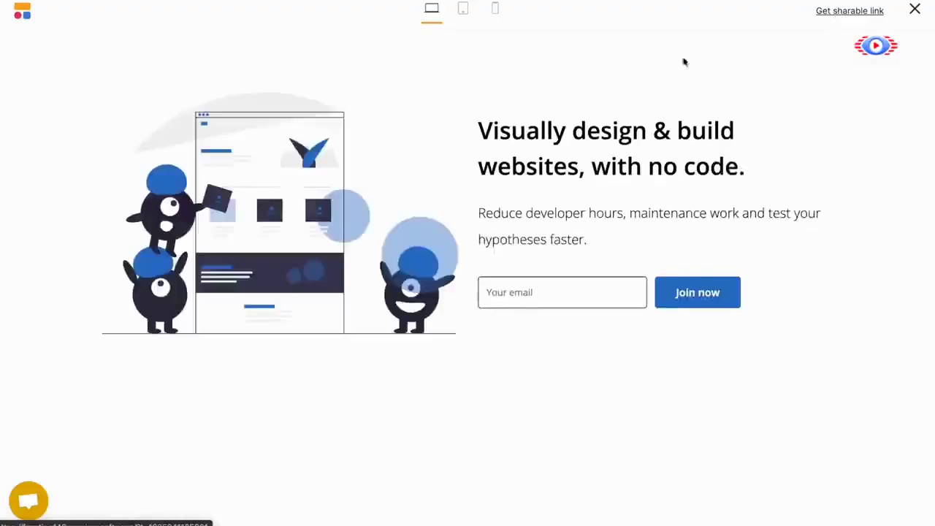
pyautogui.click(462, 13)
pyautogui.click(496, 14)
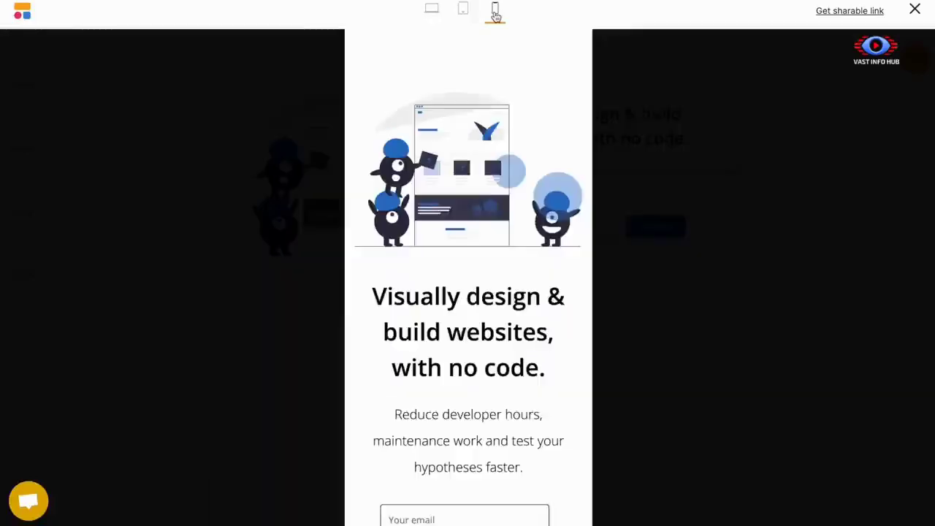
pyautogui.click(431, 14)
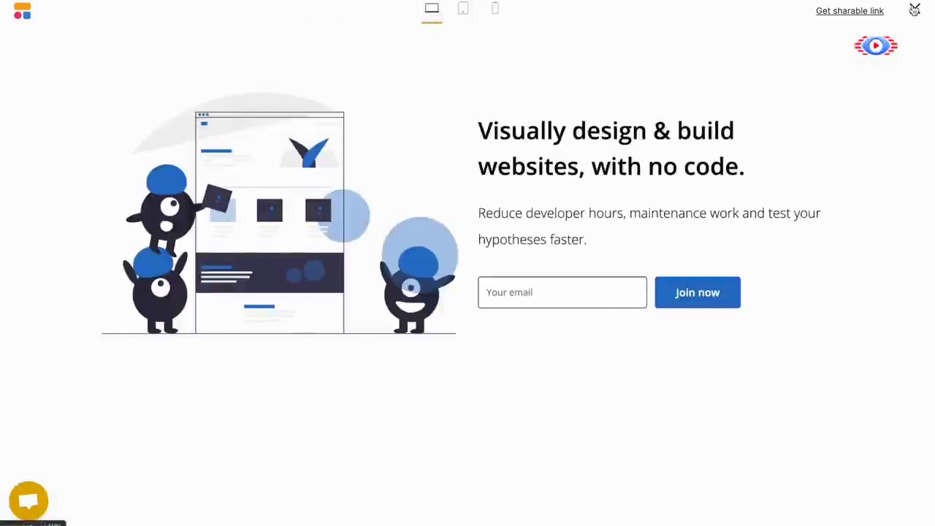
pyautogui.click(914, 10)
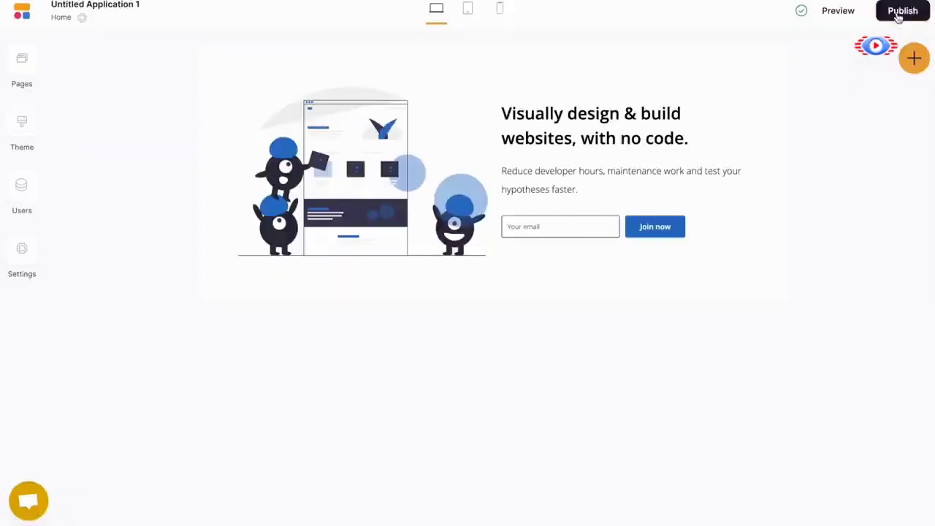
# Publish the application on its preset softr.app subdomain without adding a custom domain
pyautogui.click(898, 14)
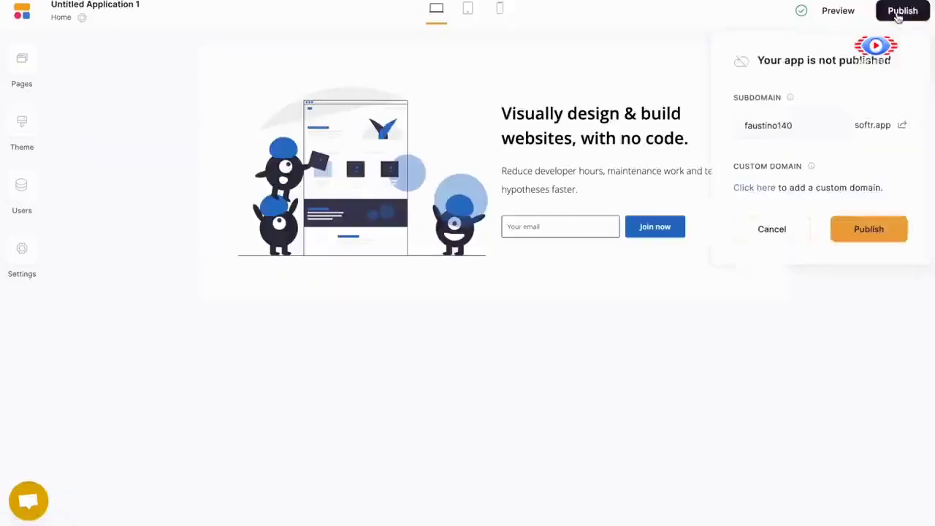
pyautogui.click(798, 126)
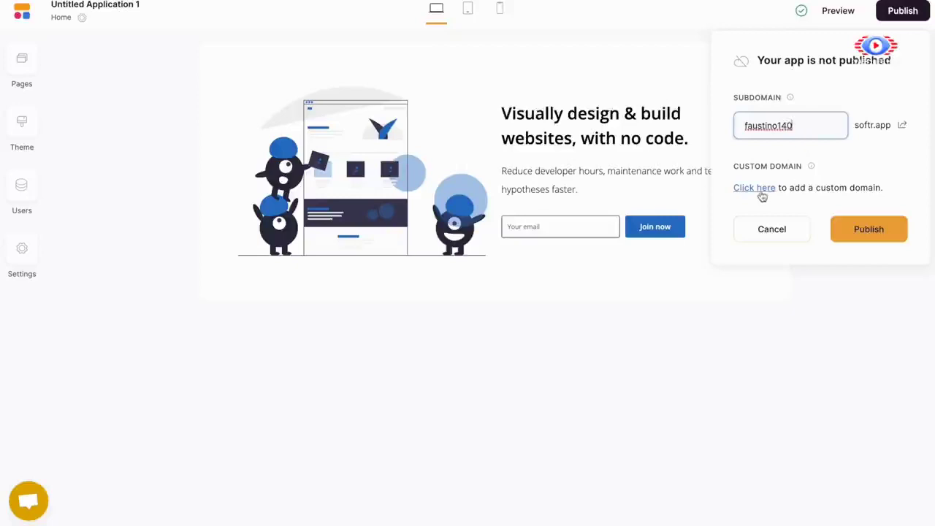
pyautogui.click(873, 164)
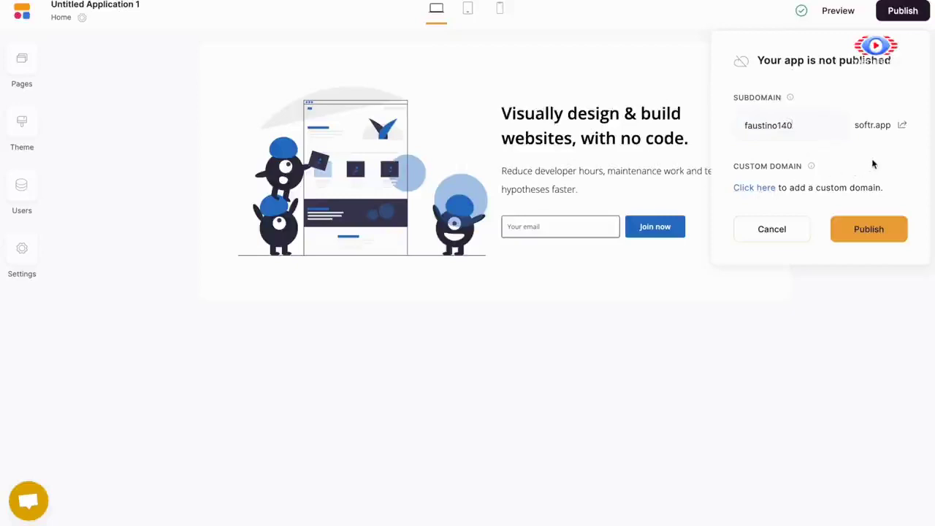
pyautogui.click(872, 228)
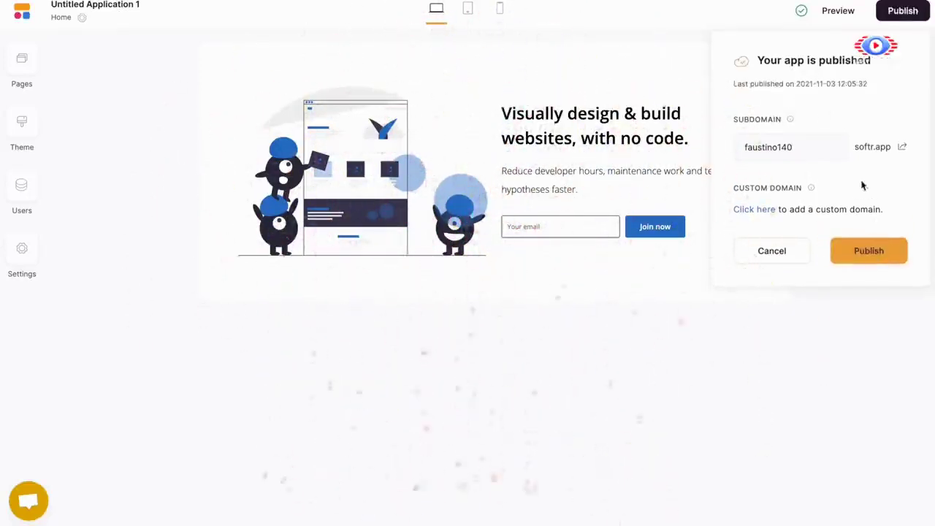
pyautogui.moveTo(865, 2)
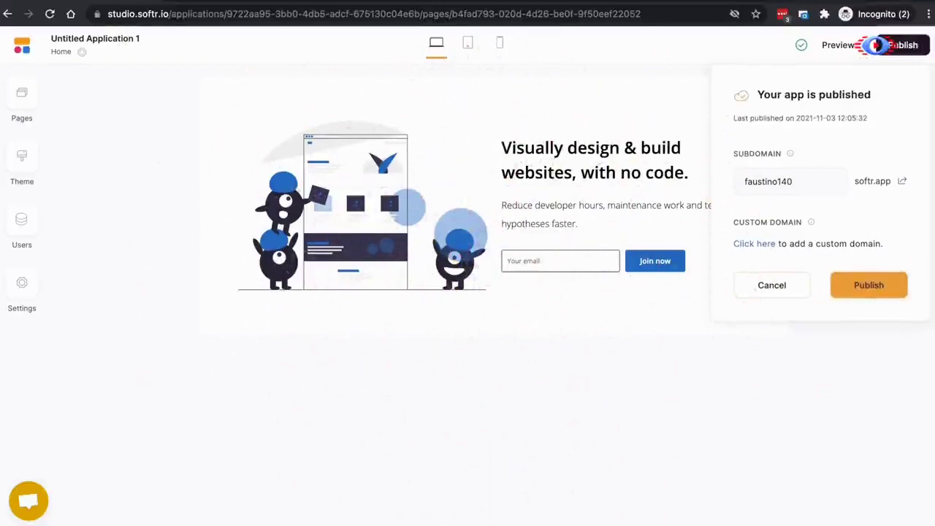